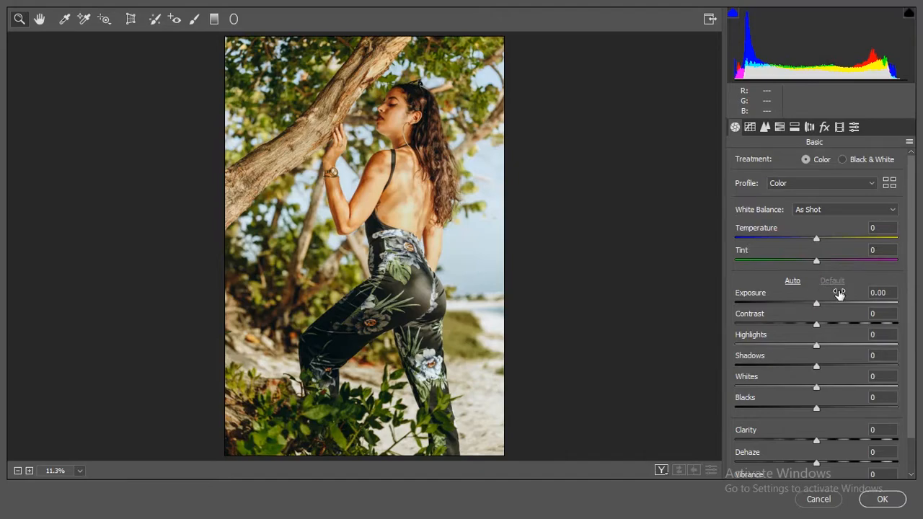
Step: Set Exposure to -0.55, Contrast to +30, Highlights to +60, Shadows to +18, Whites to -100 and Blacks to -30
{"action": "left_click_drag", "start_coordinate": [839, 293], "coordinate": [832, 295]}
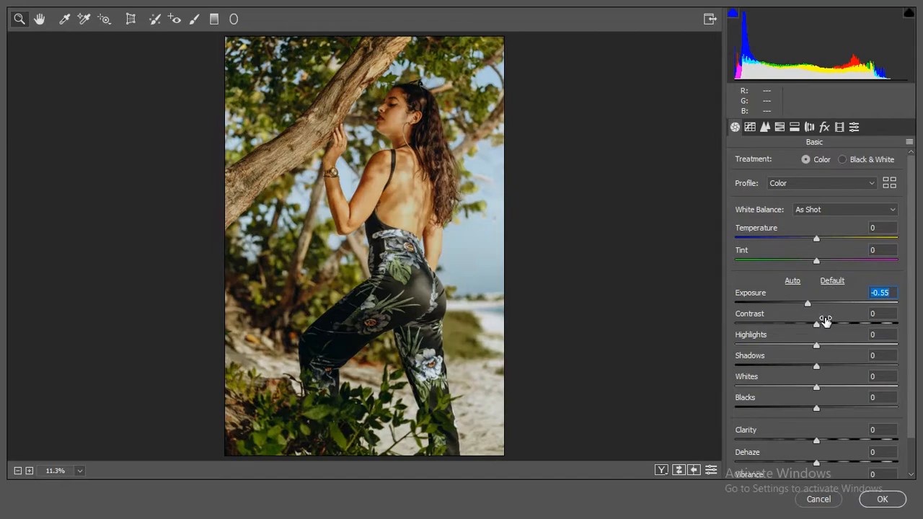
{"action": "left_click_drag", "start_coordinate": [825, 319], "coordinate": [844, 312]}
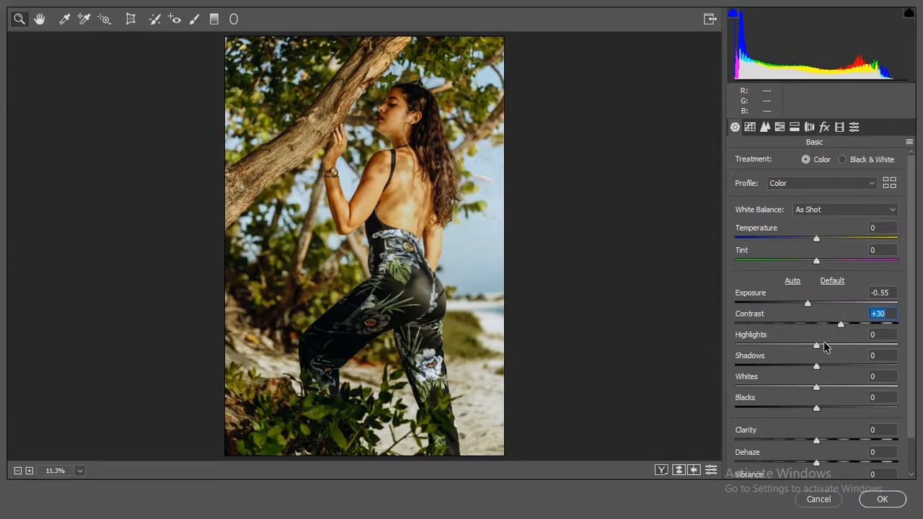
{"action": "left_click_drag", "start_coordinate": [817, 344], "coordinate": [860, 336]}
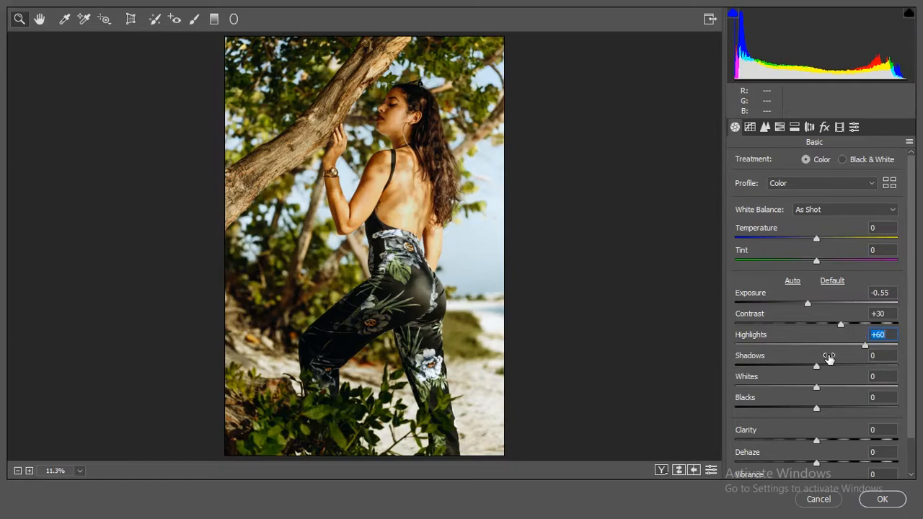
{"action": "left_click_drag", "start_coordinate": [826, 357], "coordinate": [840, 357]}
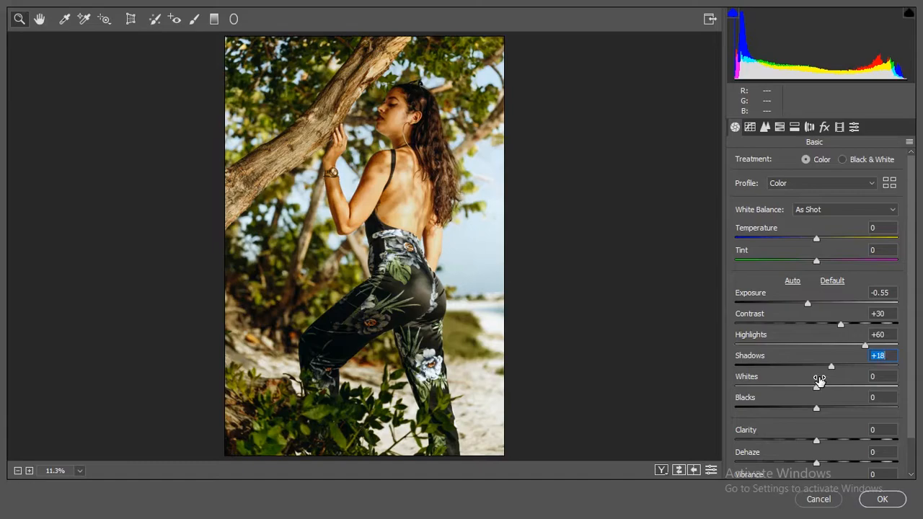
{"action": "left_click_drag", "start_coordinate": [819, 378], "coordinate": [714, 376]}
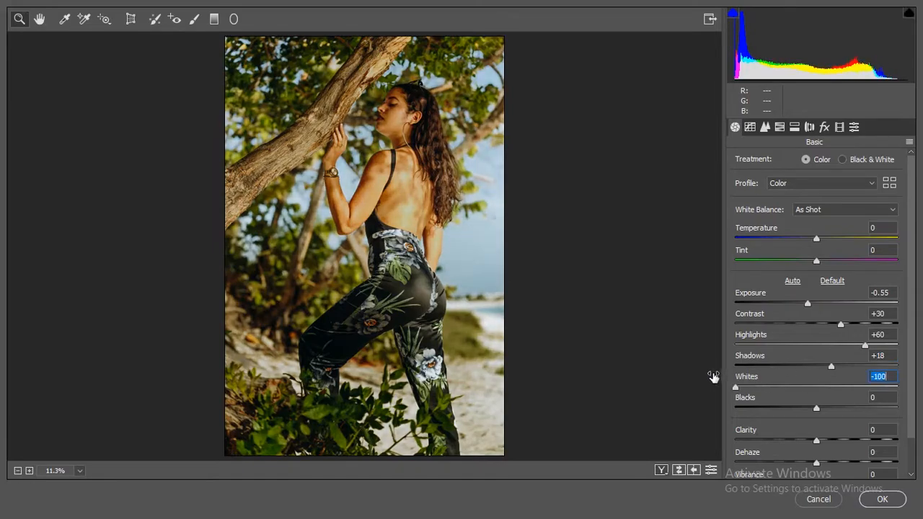
{"action": "left_click_drag", "start_coordinate": [820, 398], "coordinate": [800, 399]}
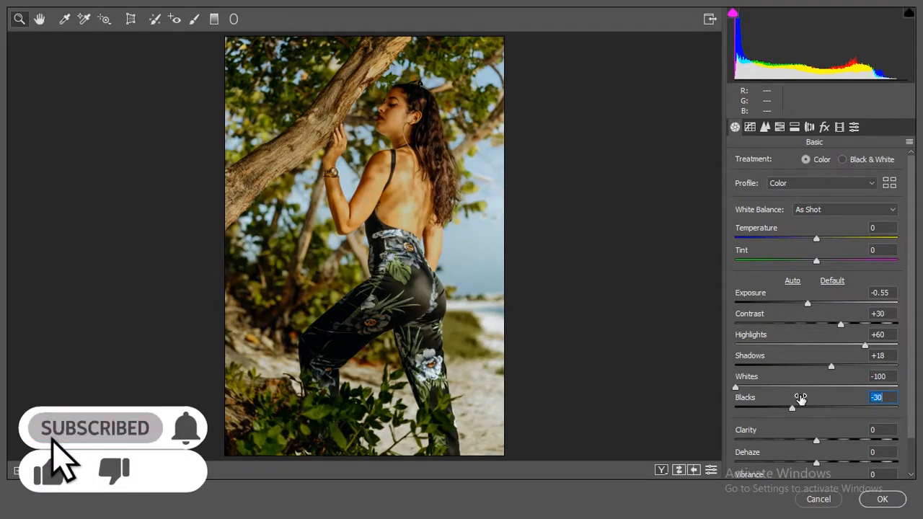
Step: Set Clarity to +73, Dehaze to +11 and Vibrance to -26, and warm the white balance with Temperature +15 and Tint +8
{"action": "scroll", "coordinate": [816, 425], "scroll_direction": "down", "scroll_amount": 2}
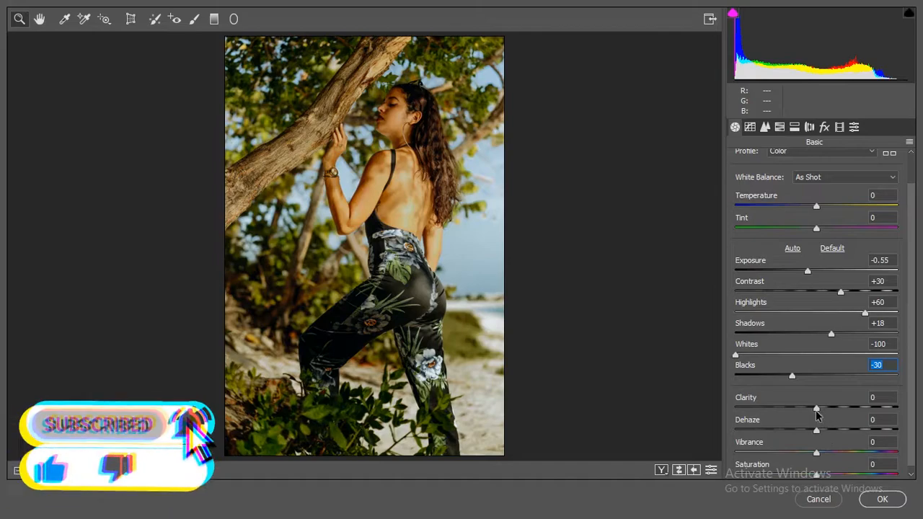
{"action": "left_click_drag", "start_coordinate": [817, 409], "coordinate": [799, 441]}
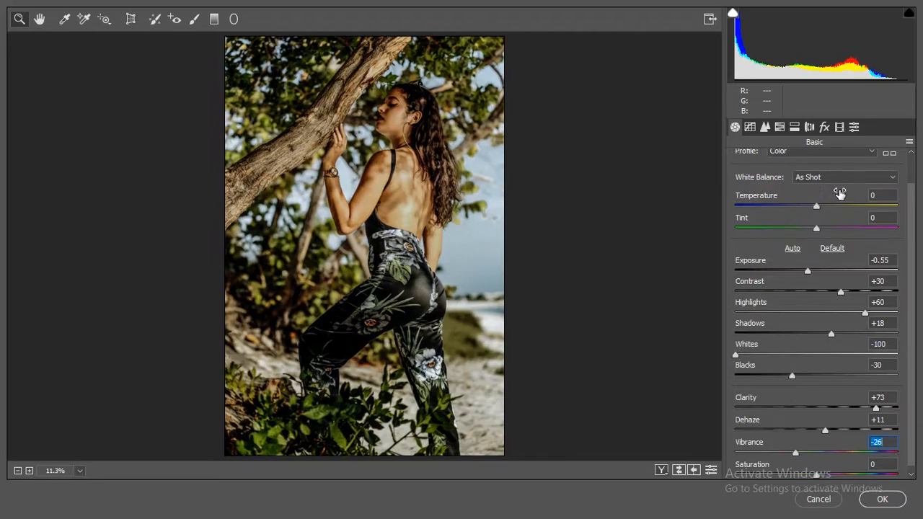
{"action": "left_click", "coordinate": [827, 201]}
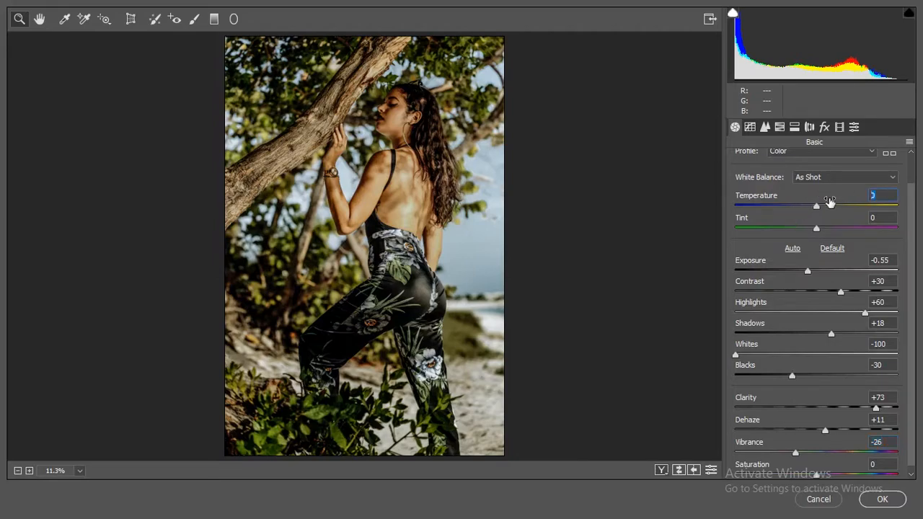
{"action": "type", "text": "15"}
{"action": "key", "text": "Tab"}
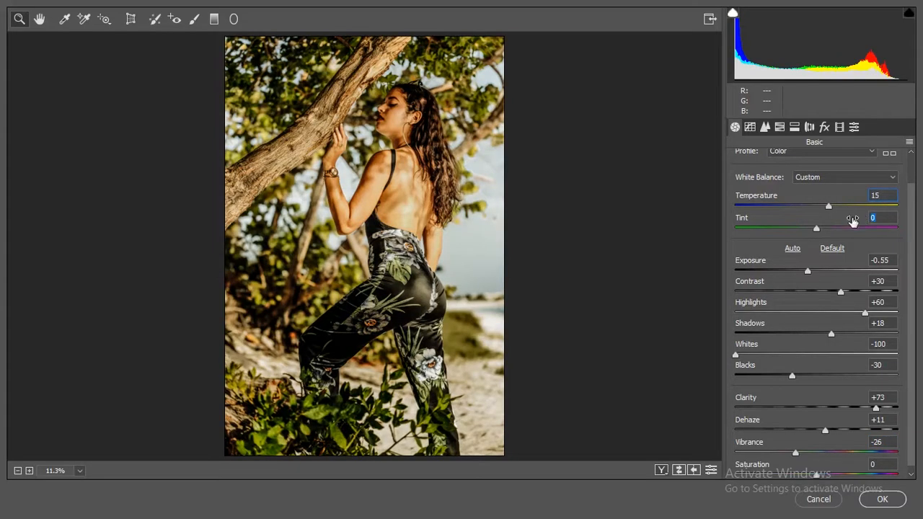
{"action": "type", "text": "8"}
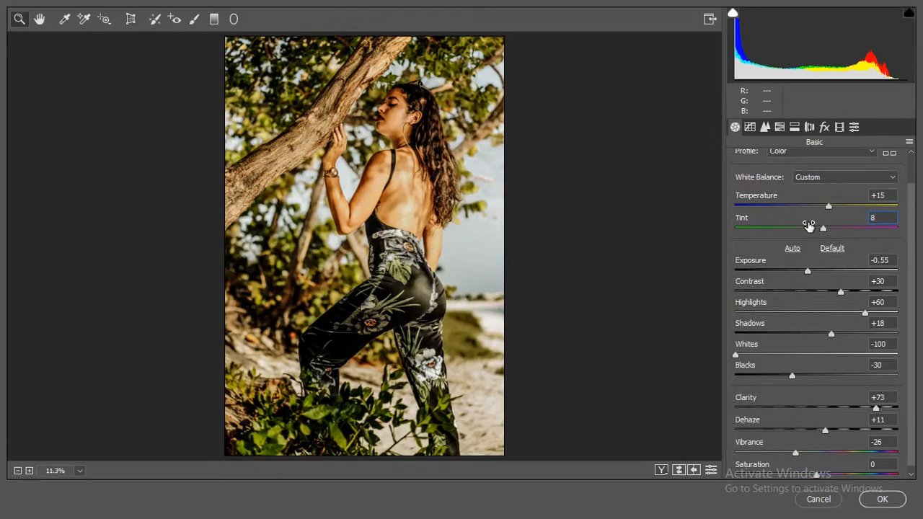
Step: Set the sharpening Amount to 32 and apply noise reduction with Luminance 29, Luminance Contrast 27 and Color 30
{"action": "left_click", "coordinate": [765, 127]}
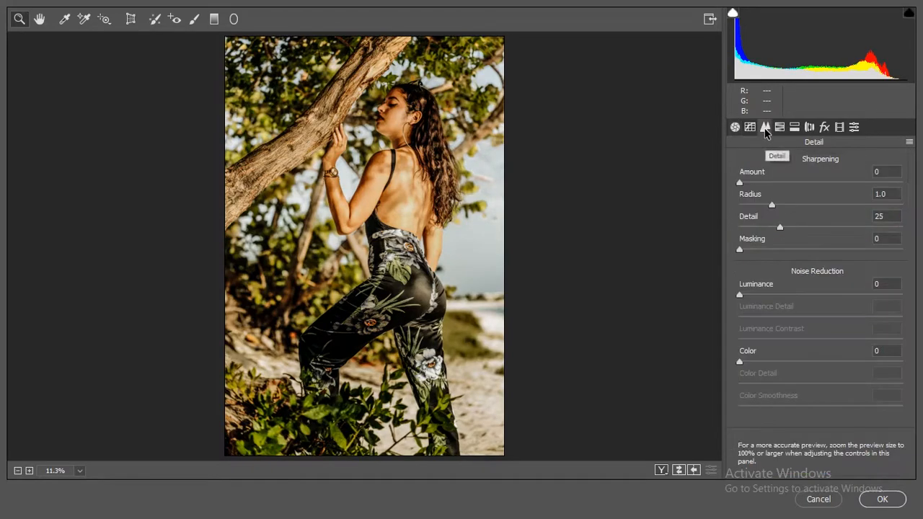
{"action": "left_click", "coordinate": [773, 182]}
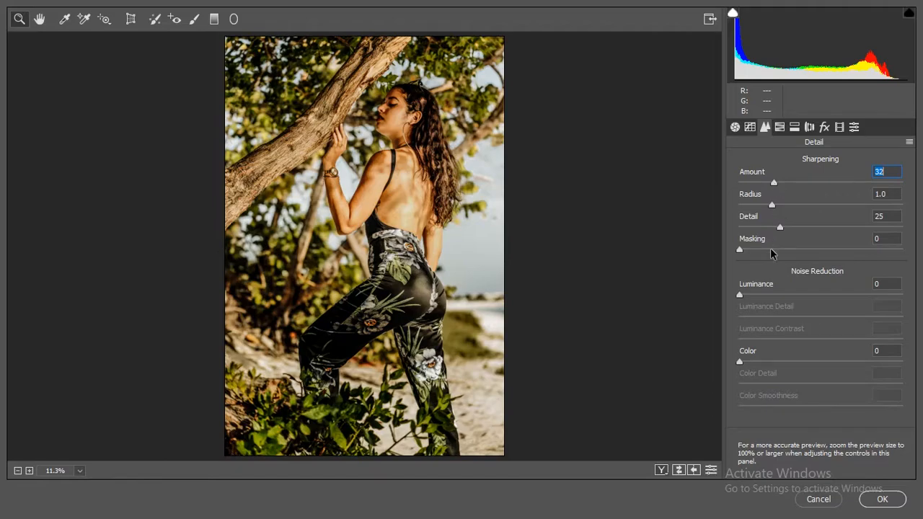
{"action": "left_click_drag", "start_coordinate": [768, 294], "coordinate": [787, 295]}
{"action": "left_click", "coordinate": [783, 339]}
{"action": "left_click", "coordinate": [789, 361]}
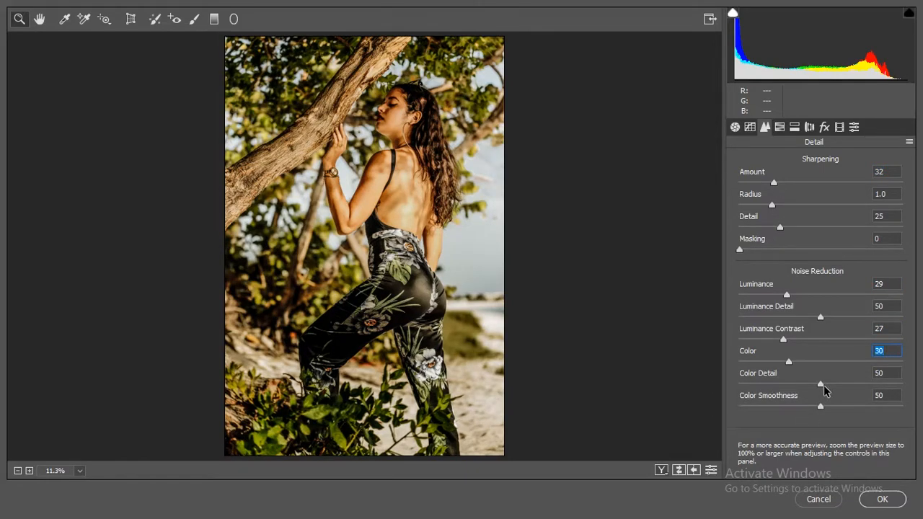
Step: Shift the HSL hues, setting Reds to -13, Oranges to -8 and Greens to -100
{"action": "left_click", "coordinate": [780, 127]}
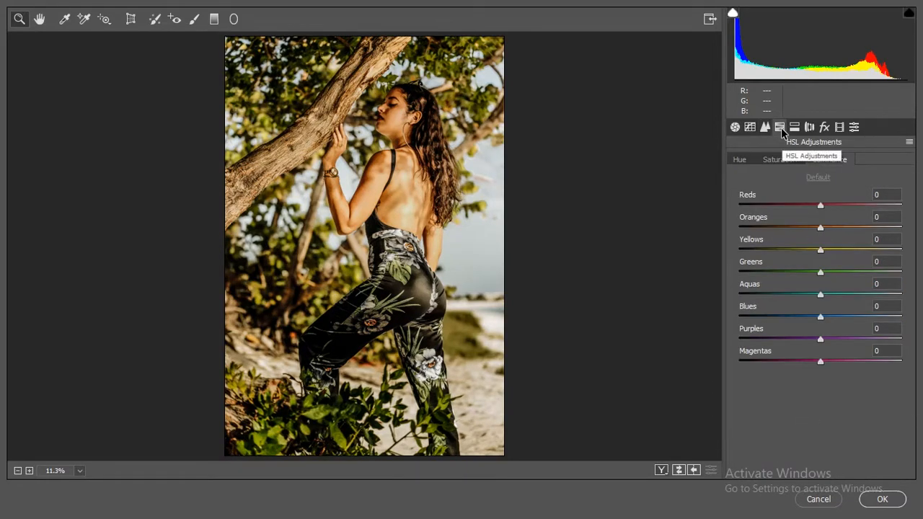
{"action": "left_click", "coordinate": [740, 159]}
{"action": "left_click_drag", "start_coordinate": [833, 195], "coordinate": [824, 195]}
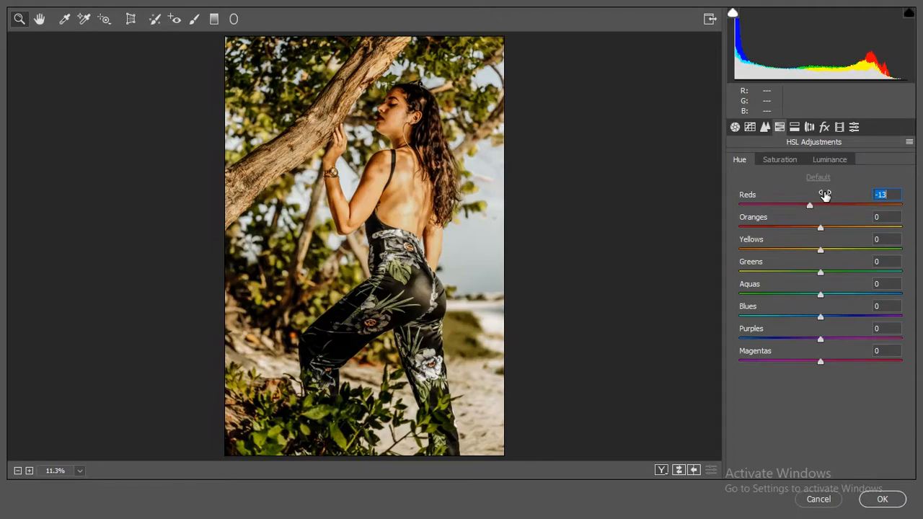
{"action": "left_click_drag", "start_coordinate": [843, 220], "coordinate": [836, 216]}
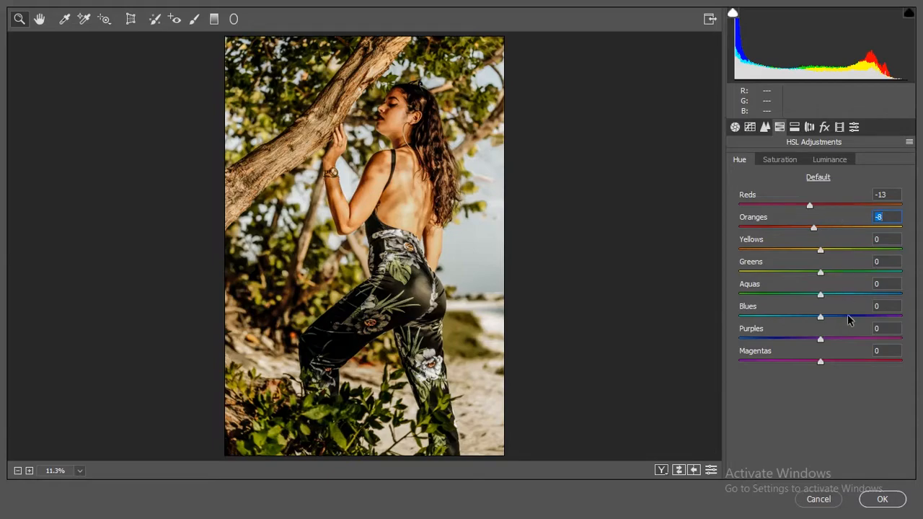
{"action": "left_click_drag", "start_coordinate": [824, 267], "coordinate": [749, 268]}
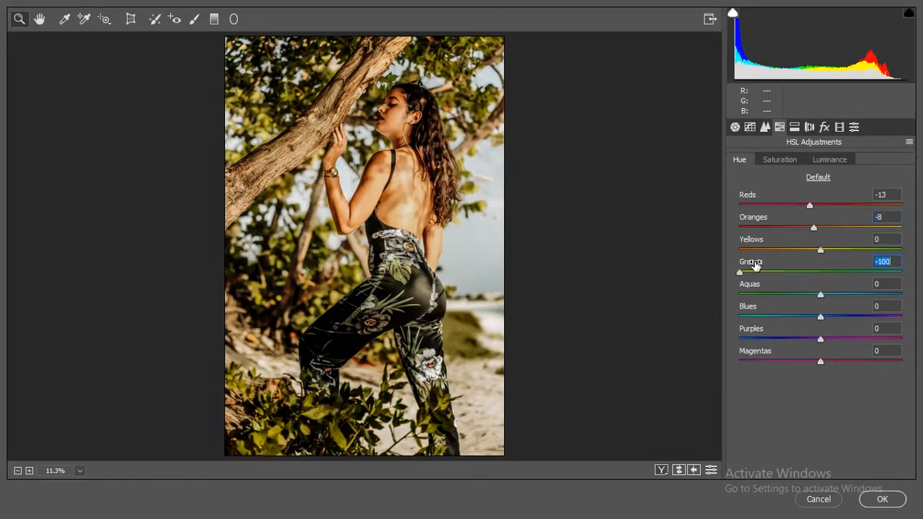
Step: Set the HSL saturation of Reds to -40, Oranges to +21, and Yellows, Greens, Aquas, Blues, Purples and Magentas to -100
{"action": "left_click", "coordinate": [785, 165]}
{"action": "left_click", "coordinate": [798, 206]}
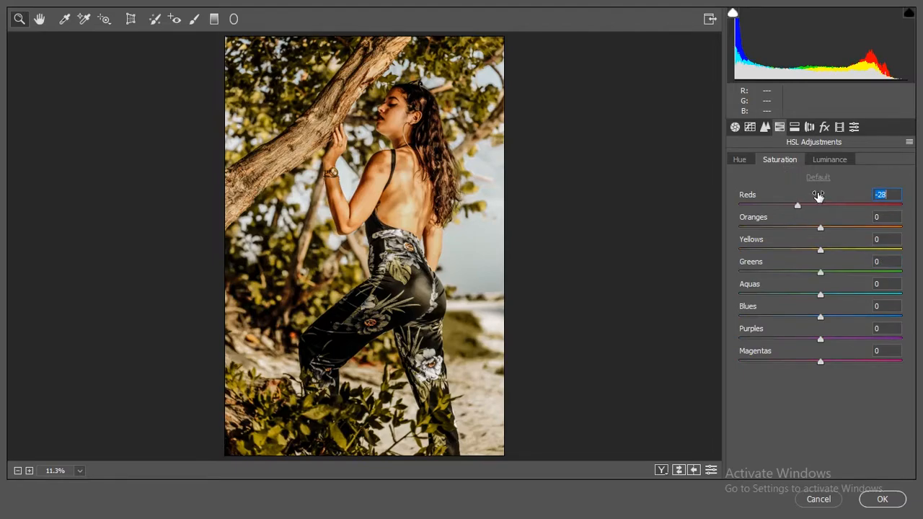
{"action": "left_click_drag", "start_coordinate": [816, 195], "coordinate": [844, 219]}
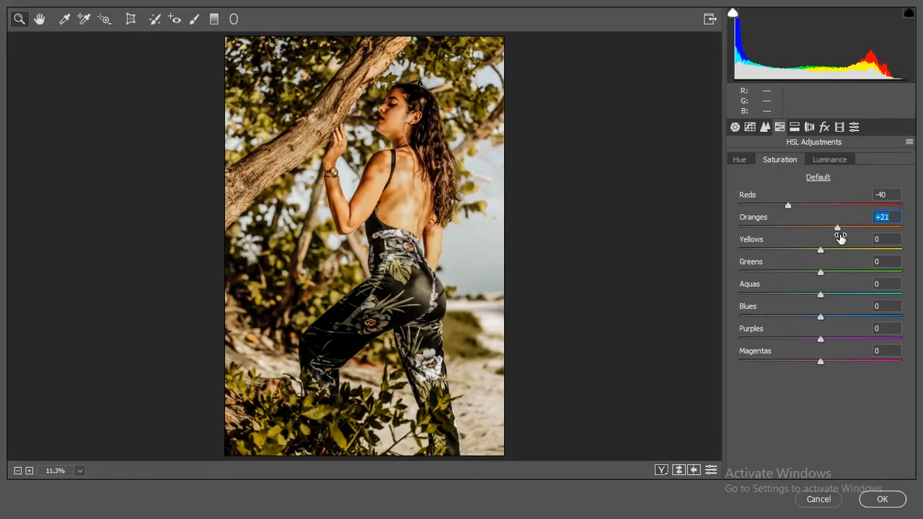
{"action": "left_click_drag", "start_coordinate": [833, 244], "coordinate": [690, 241]}
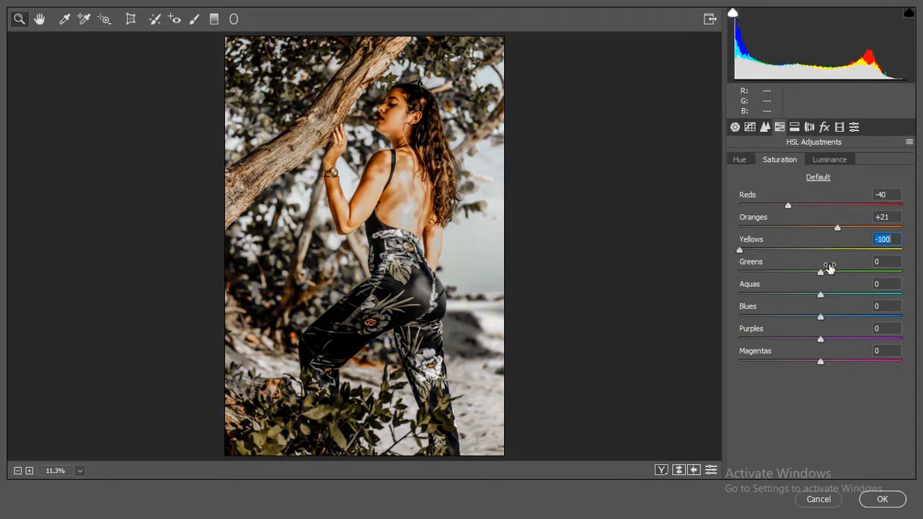
{"action": "left_click_drag", "start_coordinate": [826, 269], "coordinate": [696, 276]}
{"action": "left_click_drag", "start_coordinate": [820, 290], "coordinate": [720, 303]}
{"action": "left_click_drag", "start_coordinate": [805, 320], "coordinate": [658, 330]}
{"action": "left_click_drag", "start_coordinate": [807, 353], "coordinate": [693, 350]}
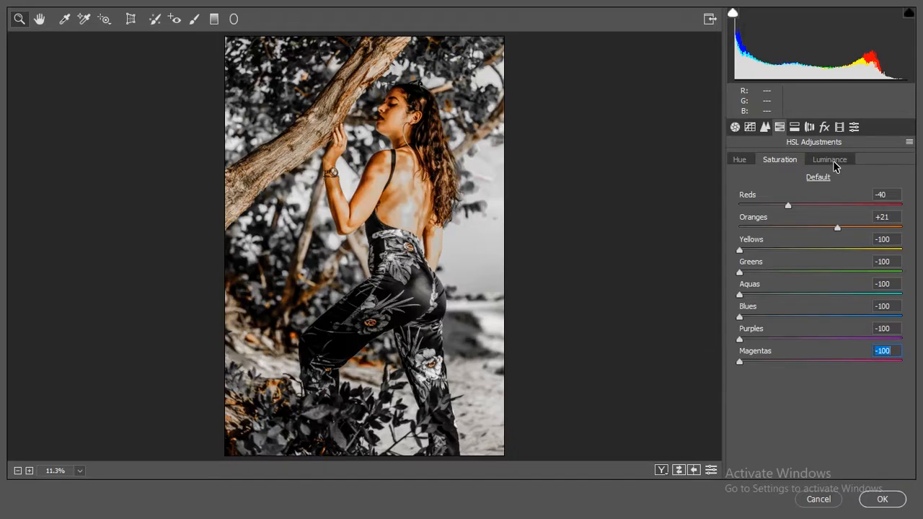
Step: Set the HSL luminance of Reds to -24, Oranges to +19 and Yellows to +10
{"action": "left_click", "coordinate": [831, 160]}
{"action": "left_click_drag", "start_coordinate": [837, 199], "coordinate": [828, 241]}
{"action": "left_click", "coordinate": [821, 240]}
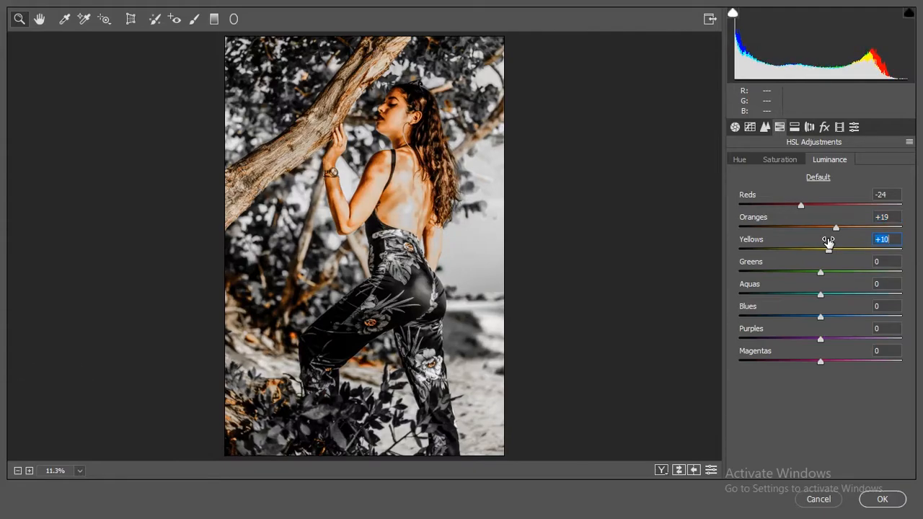
Step: Tint the highlights with split toning, using Hue 245 and Saturation 28
{"action": "left_click", "coordinate": [794, 129]}
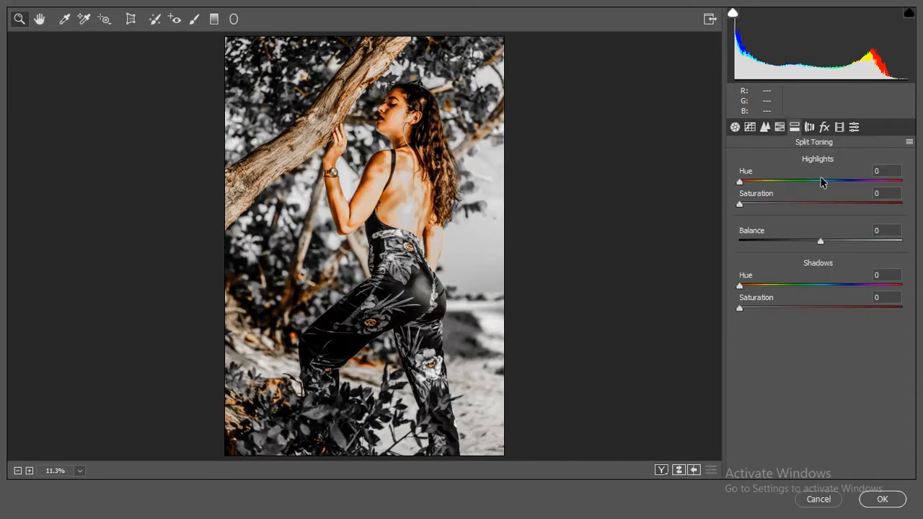
{"action": "left_click", "coordinate": [881, 172]}
{"action": "type", "text": "245"}
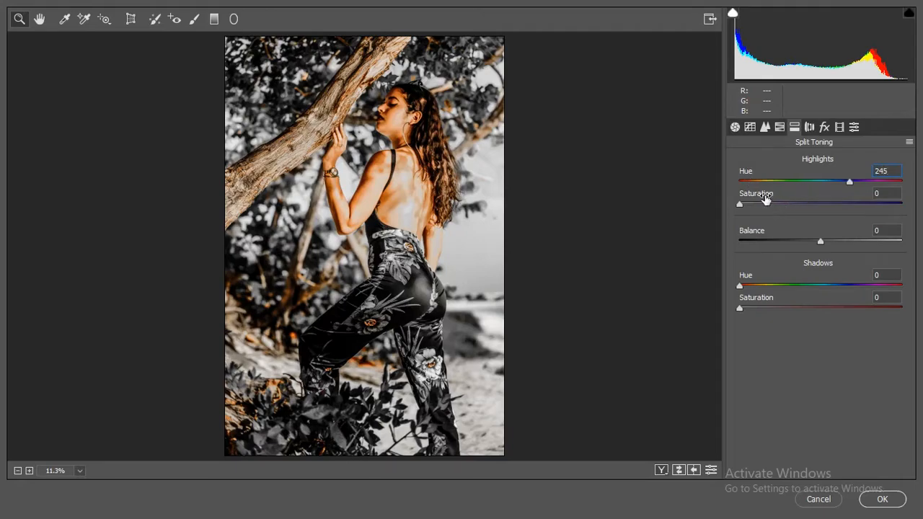
{"action": "left_click_drag", "start_coordinate": [765, 197], "coordinate": [785, 199]}
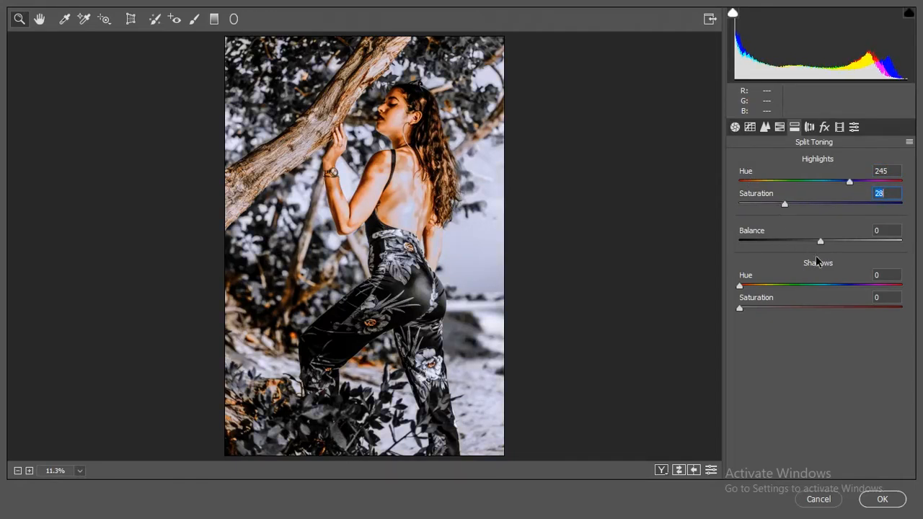
Step: Tint the split-toning shadows with Hue 245 and Saturation 16
{"action": "left_click", "coordinate": [885, 275]}
{"action": "type", "text": "245"}
{"action": "key", "text": "Tab"}
{"action": "type", "text": "16"}
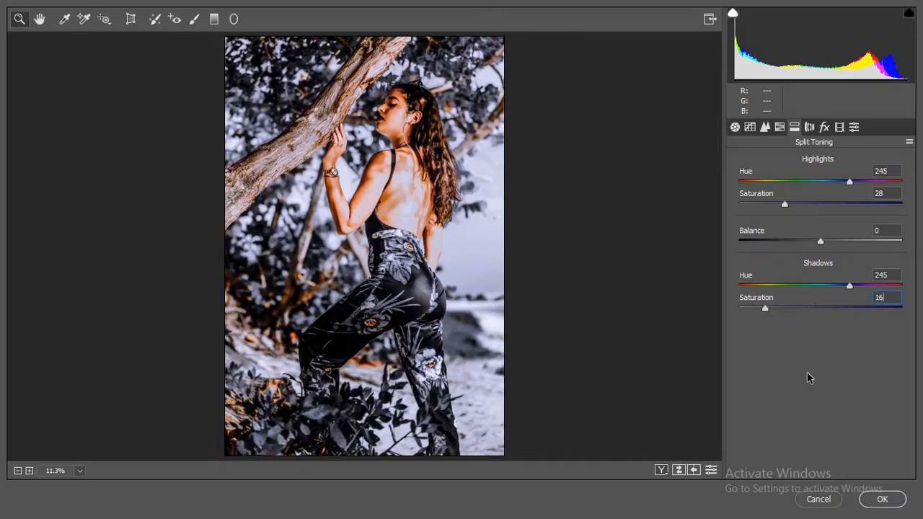
Step: Fade the blacks on the RGB point curve by adding a slightly lowered shadow point and raising the black point to output 31
{"action": "left_click", "coordinate": [749, 128]}
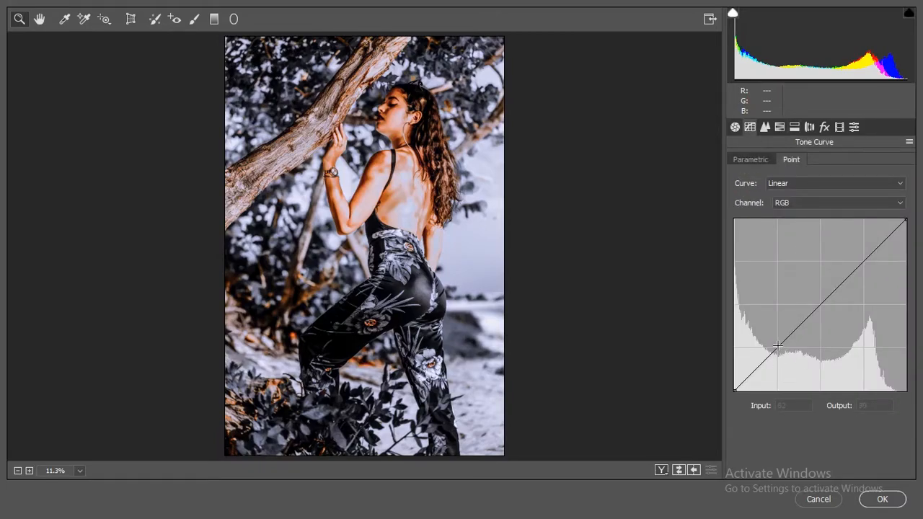
{"action": "left_click_drag", "start_coordinate": [779, 350], "coordinate": [780, 354]}
{"action": "left_click_drag", "start_coordinate": [735, 389], "coordinate": [680, 369]}
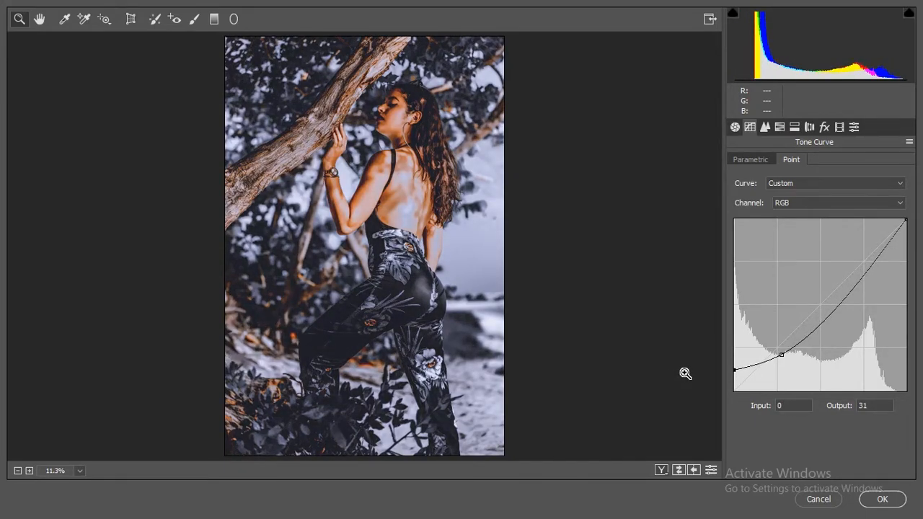
Step: Save all the current adjustments to the Desktop as an XMP settings file named "gray by ksi edi"
{"action": "left_click", "coordinate": [735, 127]}
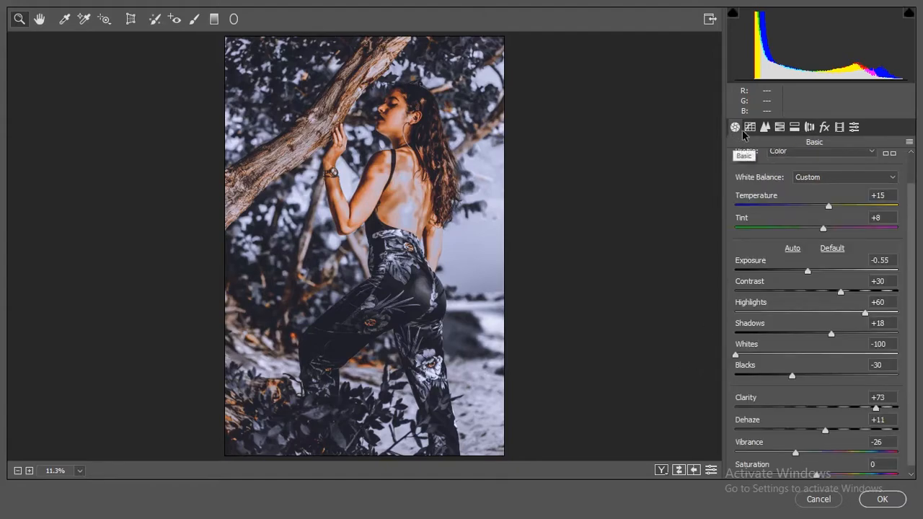
{"action": "left_click", "coordinate": [909, 142]}
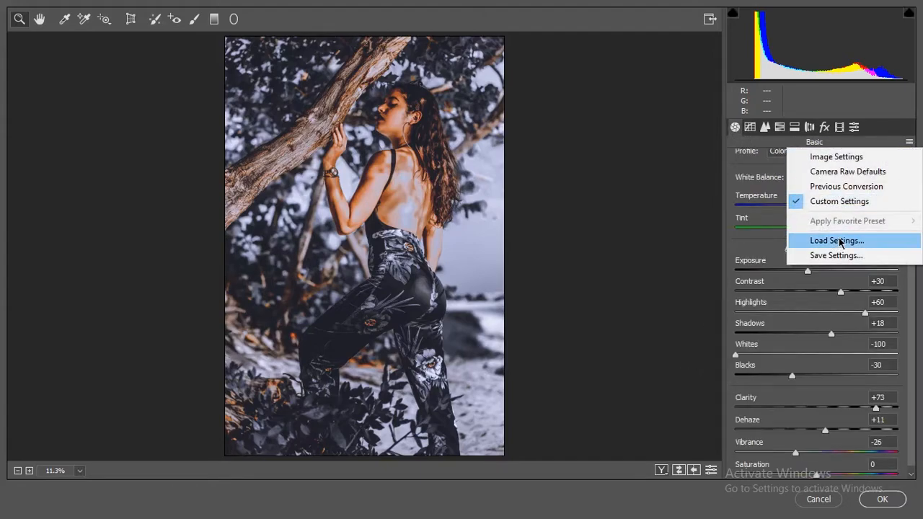
{"action": "left_click", "coordinate": [830, 255]}
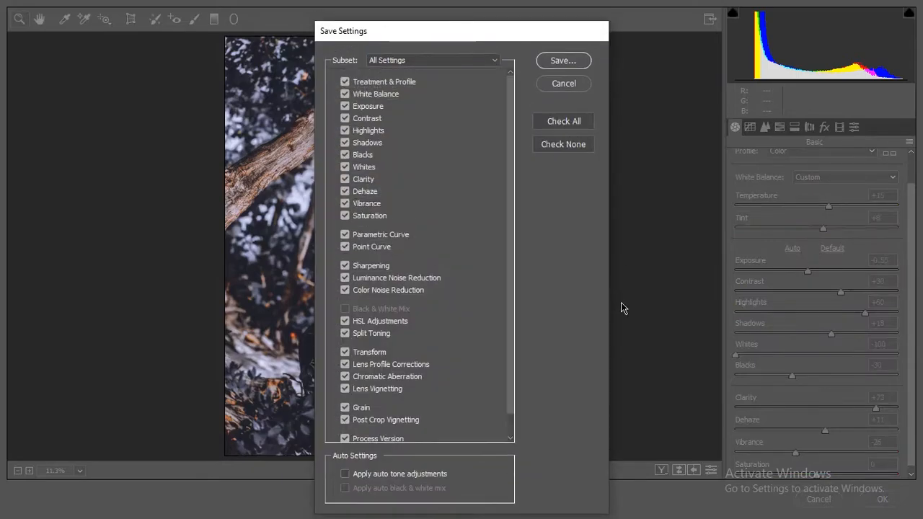
{"action": "left_click", "coordinate": [562, 62]}
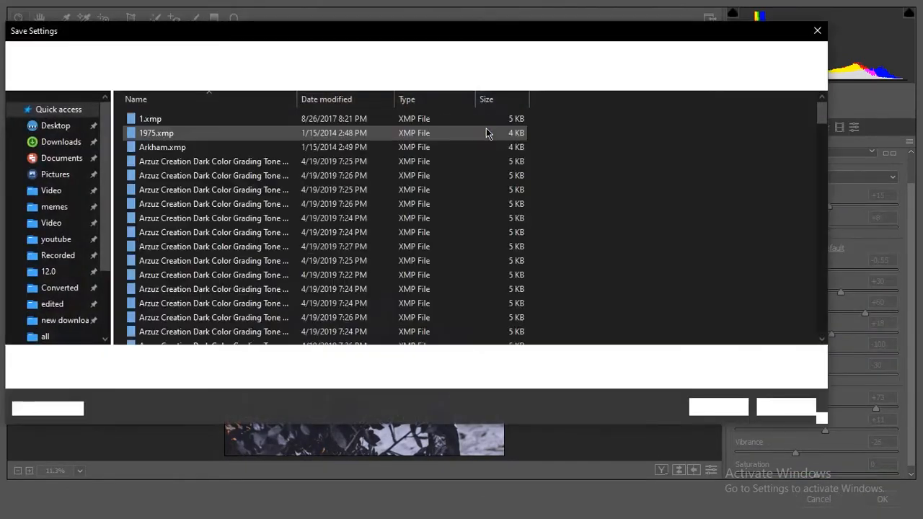
{"action": "left_click", "coordinate": [47, 126]}
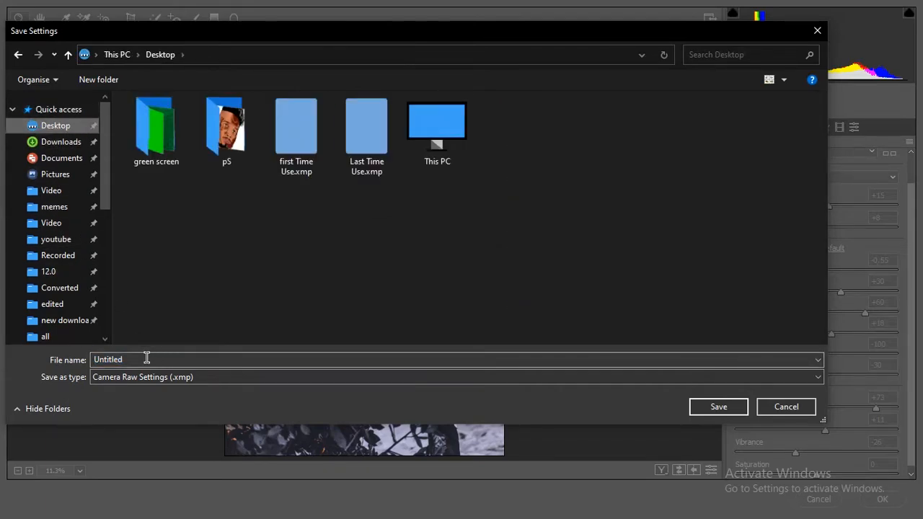
{"action": "left_click_drag", "start_coordinate": [147, 358], "coordinate": [81, 367]}
{"action": "type", "text": "gray by ksi editz"}
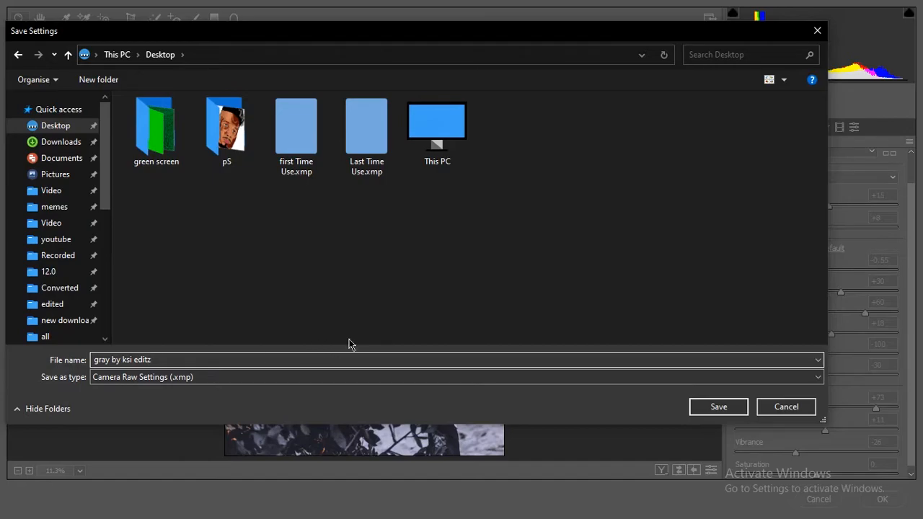
{"action": "left_click", "coordinate": [724, 405]}
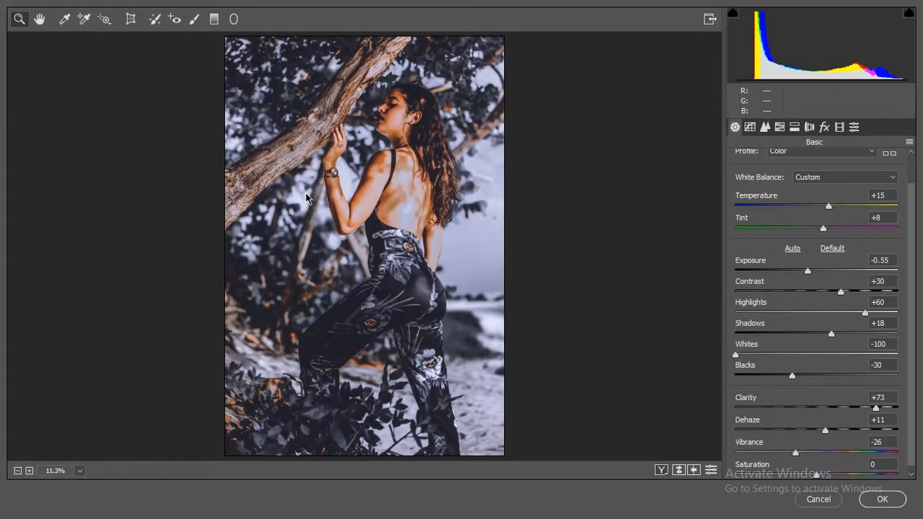
Step: Apply the finished Camera Raw grade to the tree portrait and fit the whole image on screen
{"action": "left_click", "coordinate": [881, 498]}
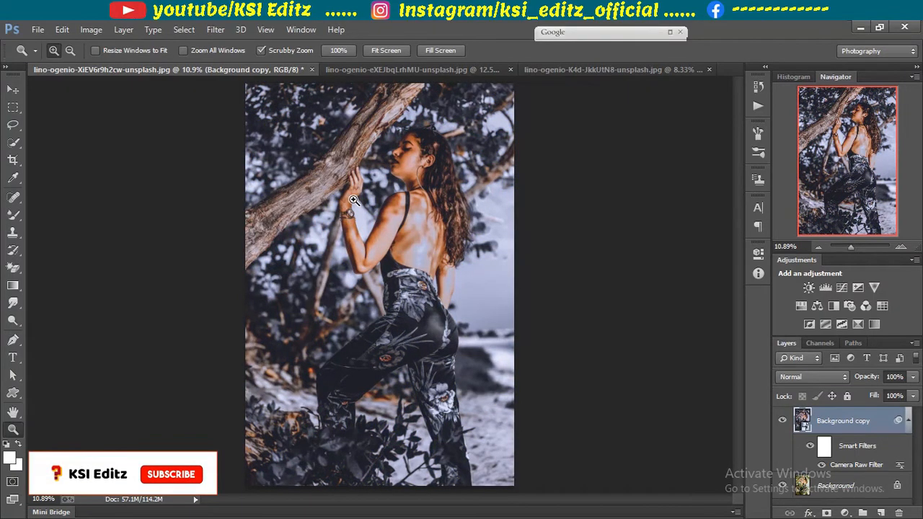
{"action": "left_click", "coordinate": [353, 200]}
{"action": "right_click", "coordinate": [427, 228]}
{"action": "left_click", "coordinate": [450, 235]}
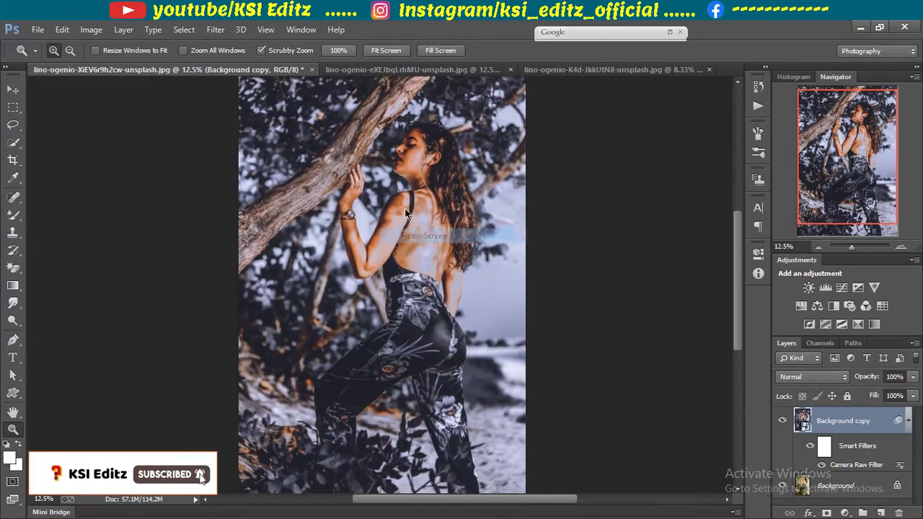
Step: Switch to the hammock portrait and duplicate its Background layer as "Background copy"
{"action": "left_click", "coordinate": [394, 74]}
{"action": "right_click", "coordinate": [419, 235]}
{"action": "left_click", "coordinate": [457, 248]}
{"action": "right_click", "coordinate": [843, 425]}
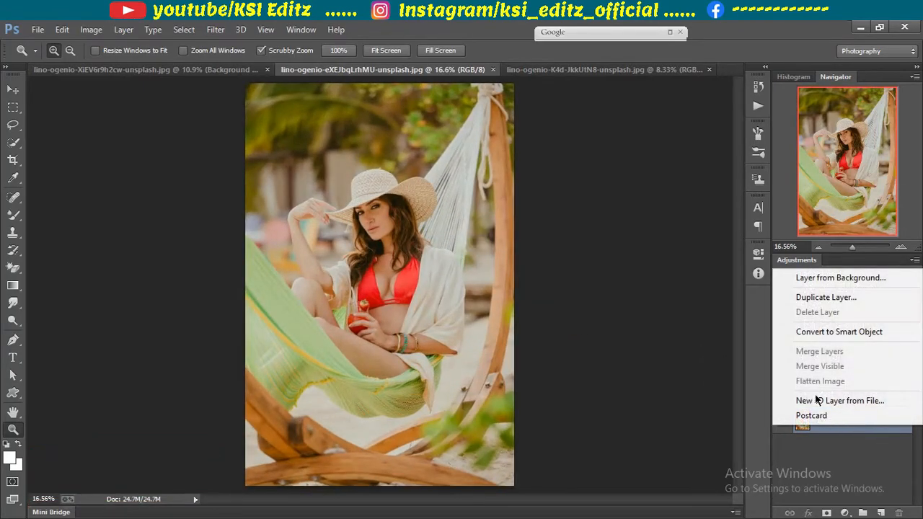
{"action": "left_click", "coordinate": [821, 297]}
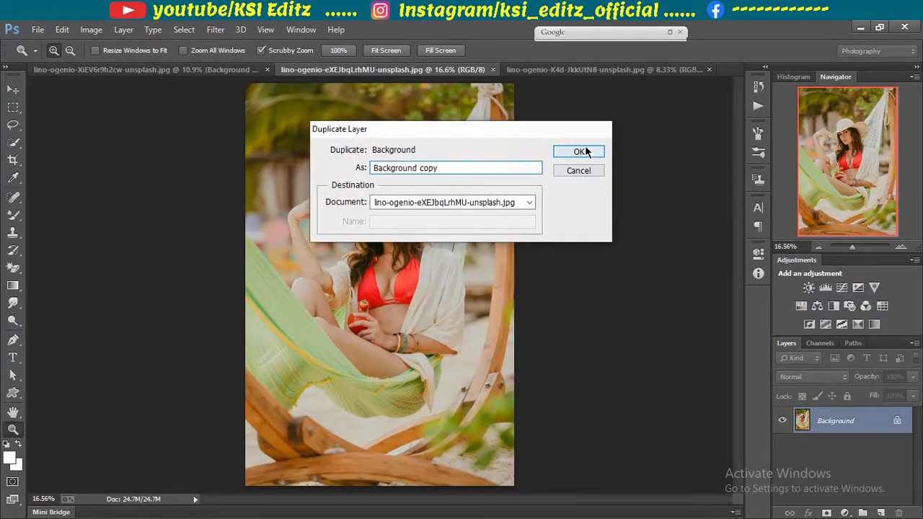
{"action": "left_click", "coordinate": [582, 151]}
Step: Reapply the last Camera Raw Filter to the hammock portrait's duplicated layer
{"action": "left_click", "coordinate": [216, 29]}
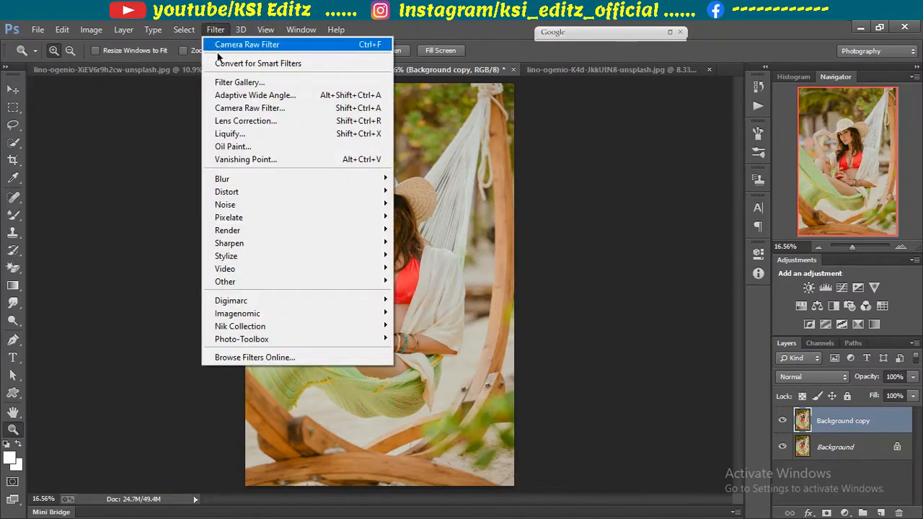
{"action": "left_click", "coordinate": [229, 50]}
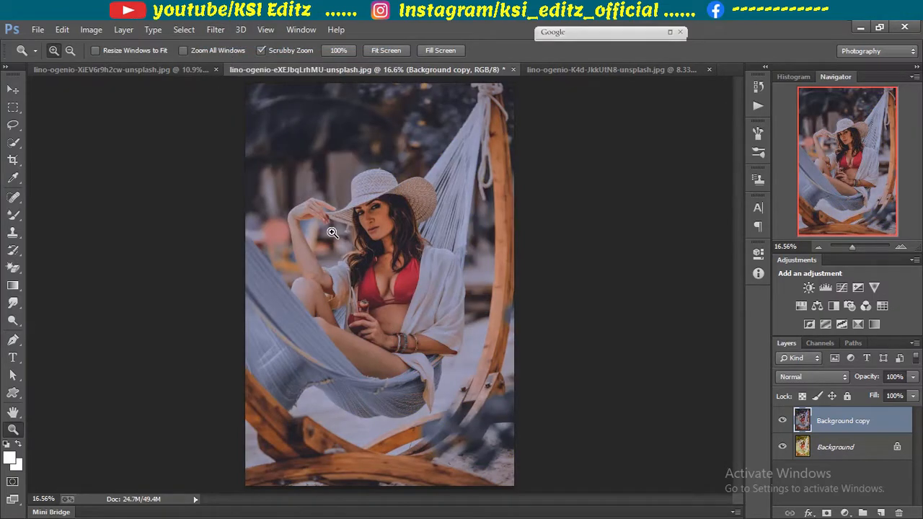
{"action": "left_click", "coordinate": [333, 233]}
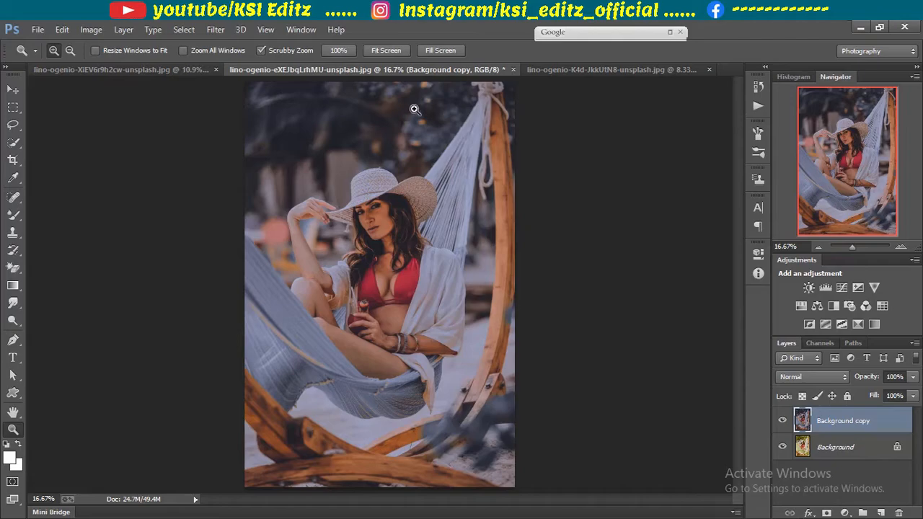
Step: Switch to the portrait beside the orange wall and duplicate its Background layer
{"action": "left_click", "coordinate": [551, 81]}
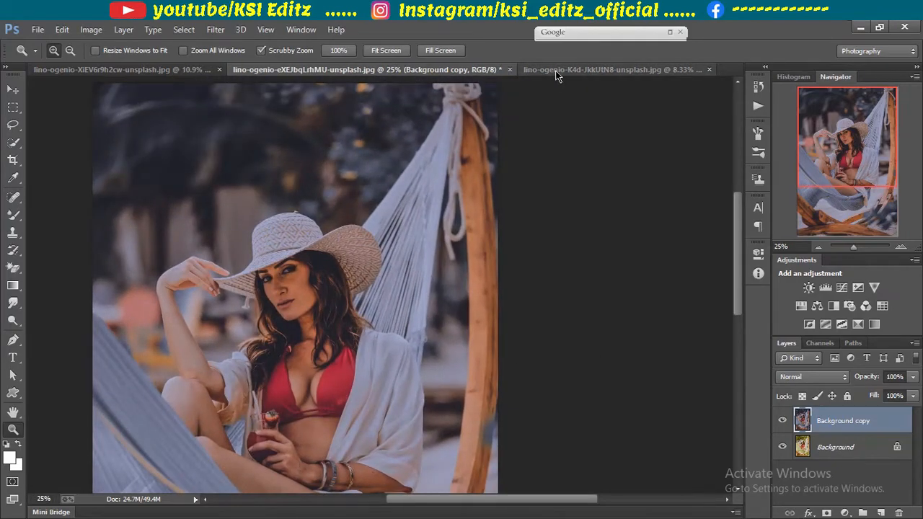
{"action": "left_click", "coordinate": [555, 71]}
{"action": "right_click", "coordinate": [855, 434]}
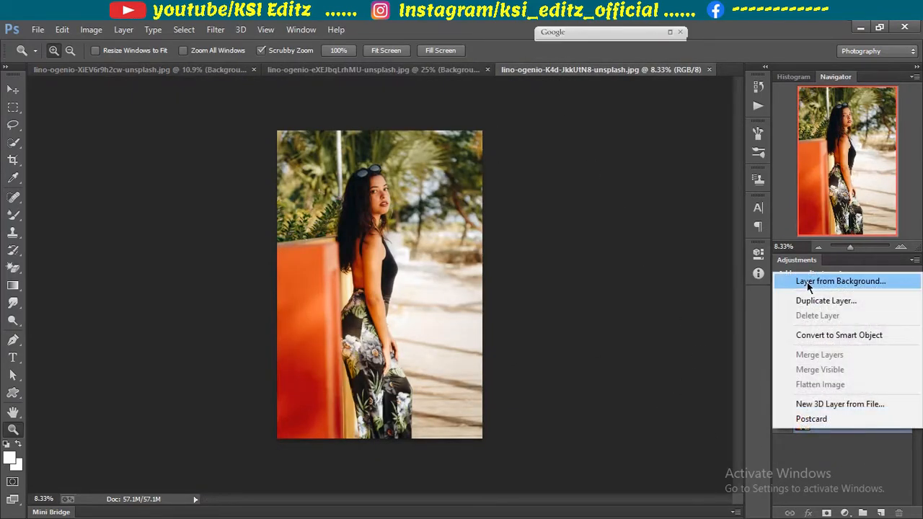
{"action": "left_click", "coordinate": [812, 299]}
{"action": "left_click", "coordinate": [579, 152]}
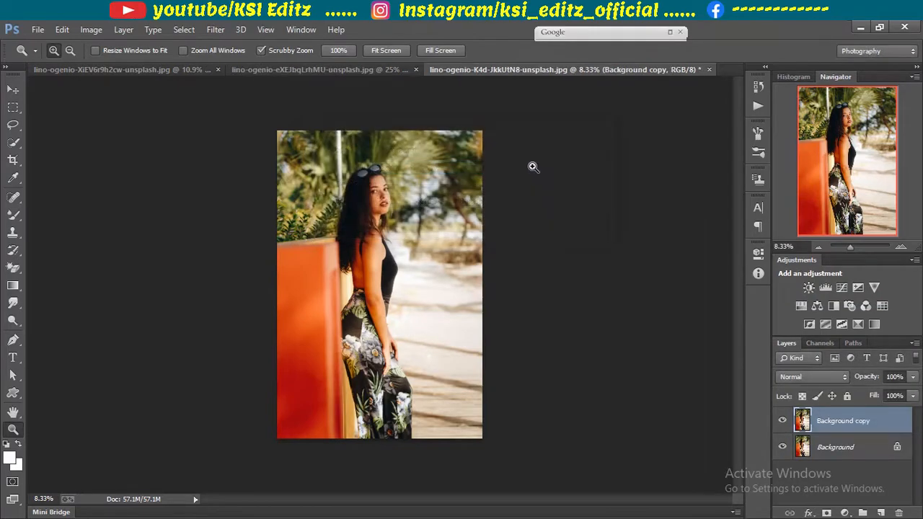
Step: Reapply the last Camera Raw Filter to the duplicated layer of the orange-wall portrait
{"action": "left_click", "coordinate": [220, 33]}
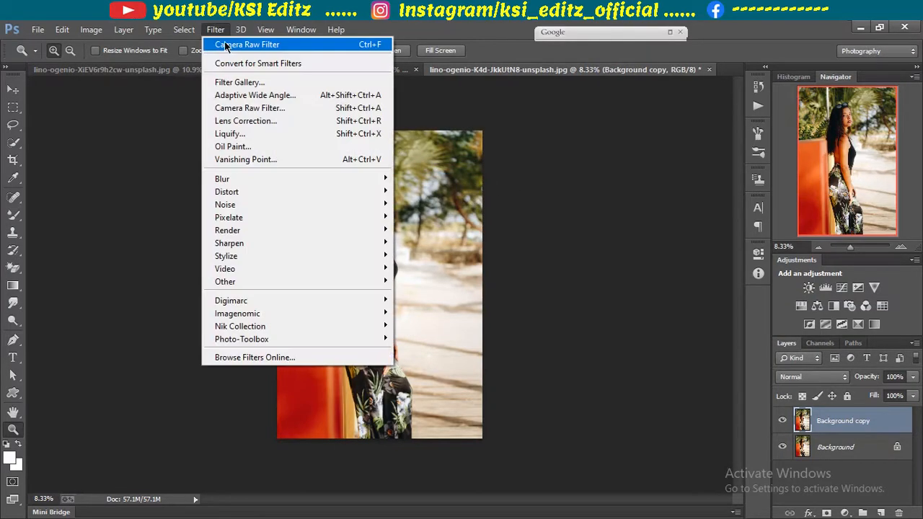
{"action": "left_click", "coordinate": [236, 44]}
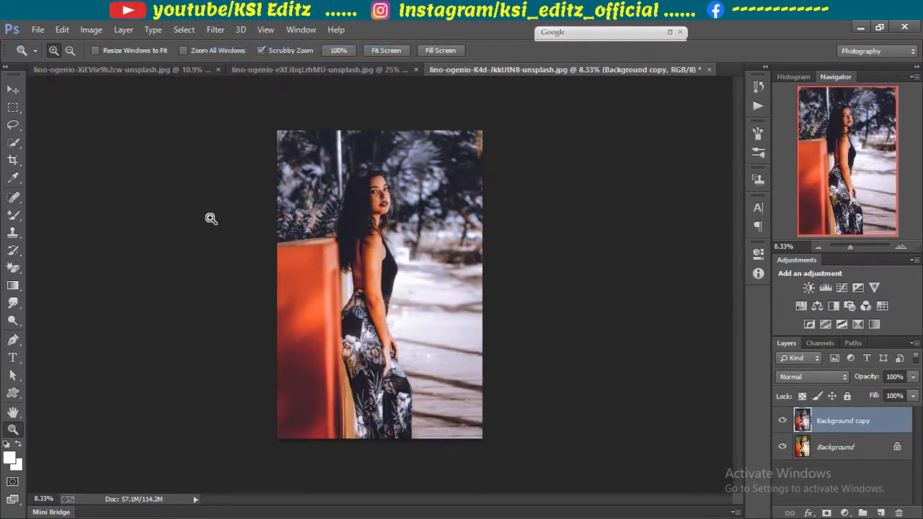
{"action": "left_click", "coordinate": [324, 216]}
{"action": "right_click", "coordinate": [336, 245]}
{"action": "left_click", "coordinate": [395, 258]}
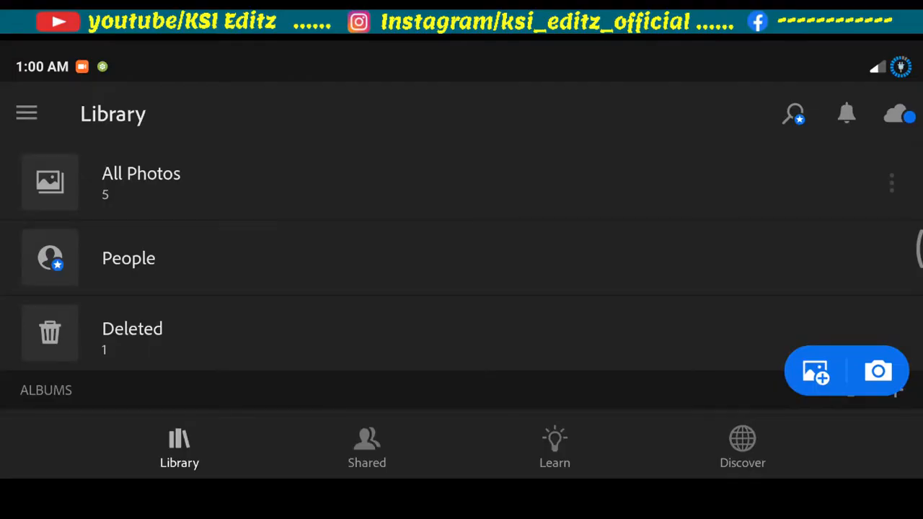
Step: Switch to Lightroom mobile and import the ungraded tree portrait from the device into All Photos
{"action": "left_click", "coordinate": [266, 184]}
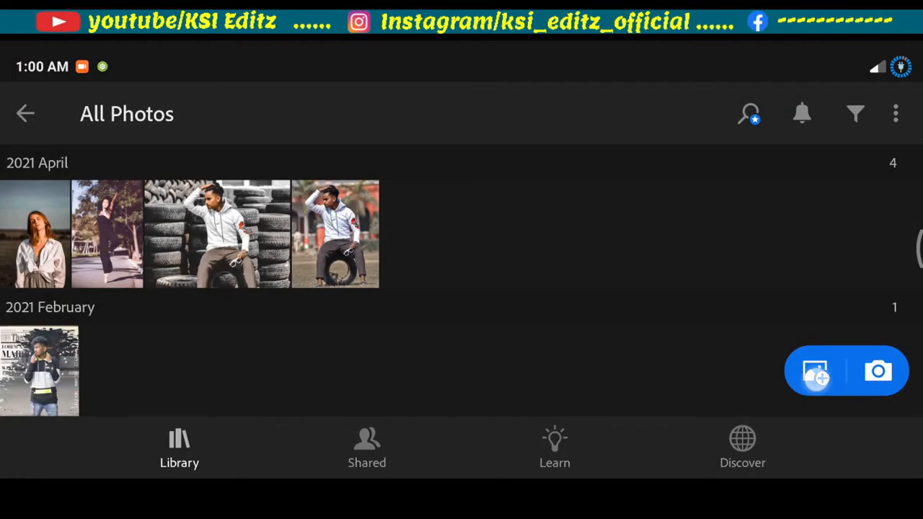
{"action": "left_click", "coordinate": [814, 374]}
{"action": "left_click", "coordinate": [75, 248]}
{"action": "left_click", "coordinate": [842, 445]}
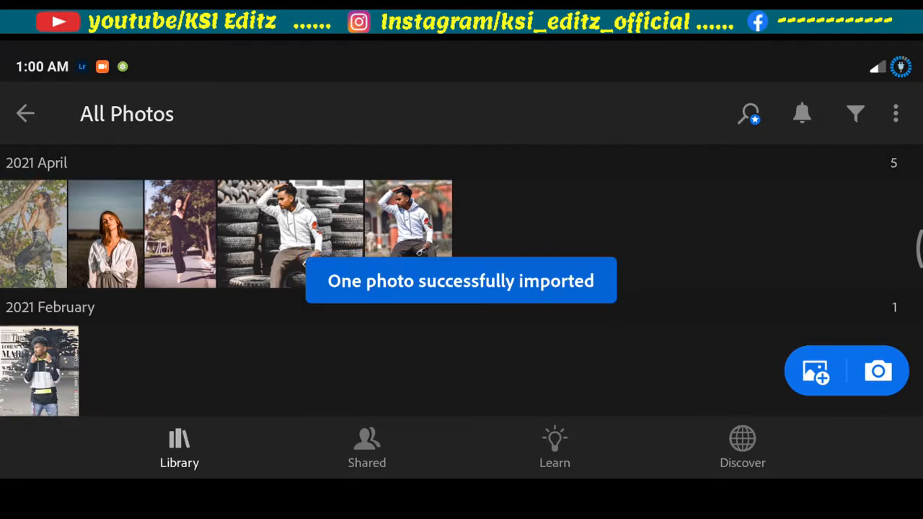
Step: Open the imported tree portrait for editing and bring up its presets
{"action": "left_click", "coordinate": [34, 235]}
{"action": "left_click_drag", "start_coordinate": [906, 288], "coordinate": [897, 239]}
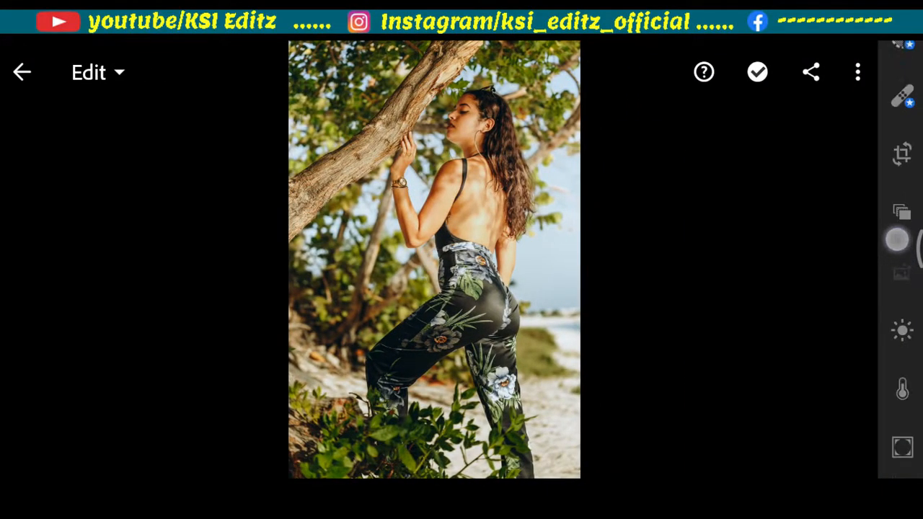
{"action": "left_click_drag", "start_coordinate": [896, 339], "coordinate": [900, 136]}
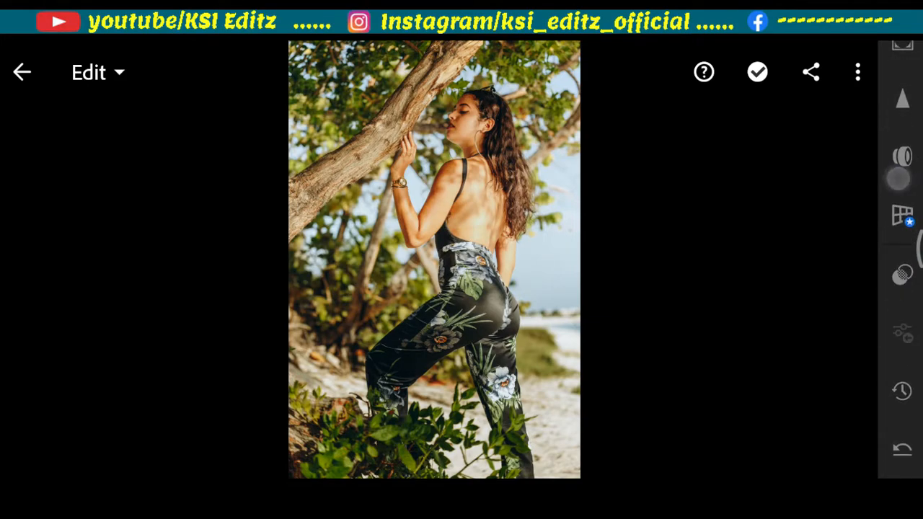
{"action": "left_click", "coordinate": [899, 276]}
Step: Apply the "gray by ksi editz" preset from the User Presets group to the portrait
{"action": "left_click", "coordinate": [606, 76]}
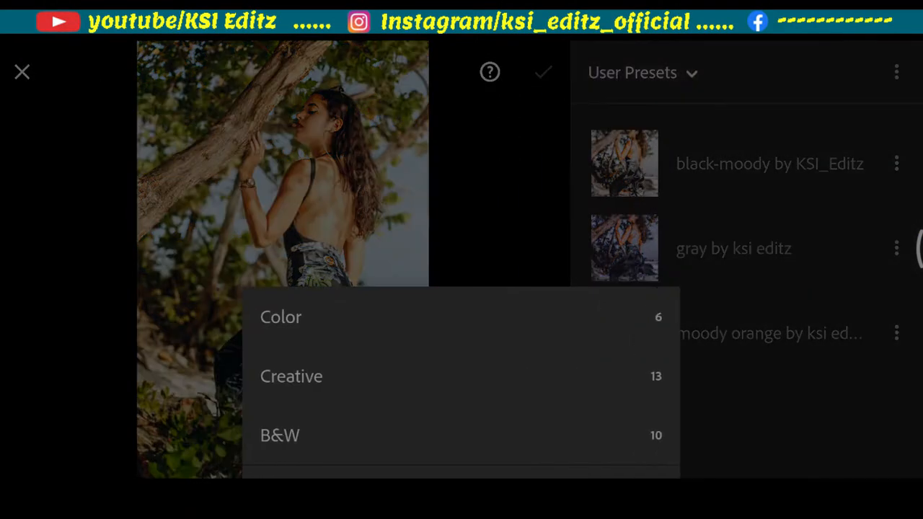
{"action": "left_click_drag", "start_coordinate": [576, 189], "coordinate": [569, 116]}
{"action": "left_click_drag", "start_coordinate": [479, 468], "coordinate": [507, 122]}
{"action": "left_click_drag", "start_coordinate": [439, 378], "coordinate": [449, 214]}
{"action": "left_click_drag", "start_coordinate": [441, 346], "coordinate": [451, 172]}
{"action": "left_click", "coordinate": [336, 447]}
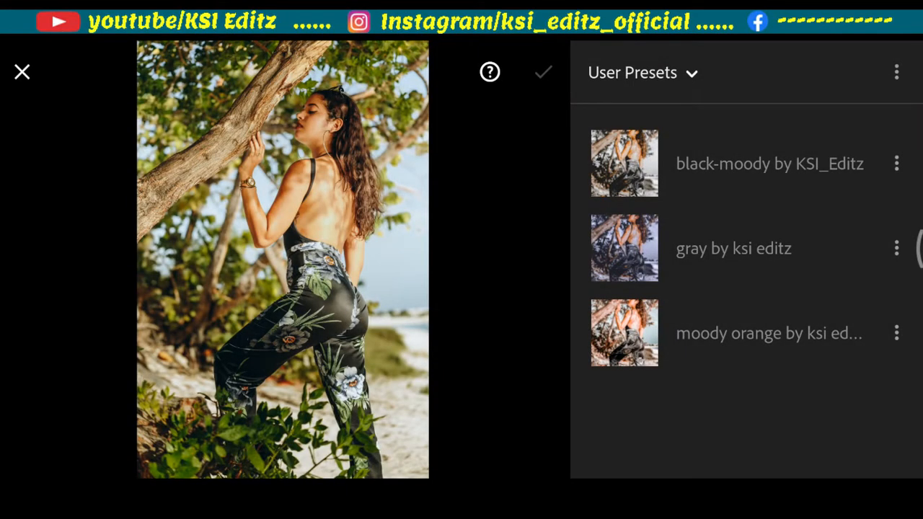
{"action": "left_click", "coordinate": [751, 256]}
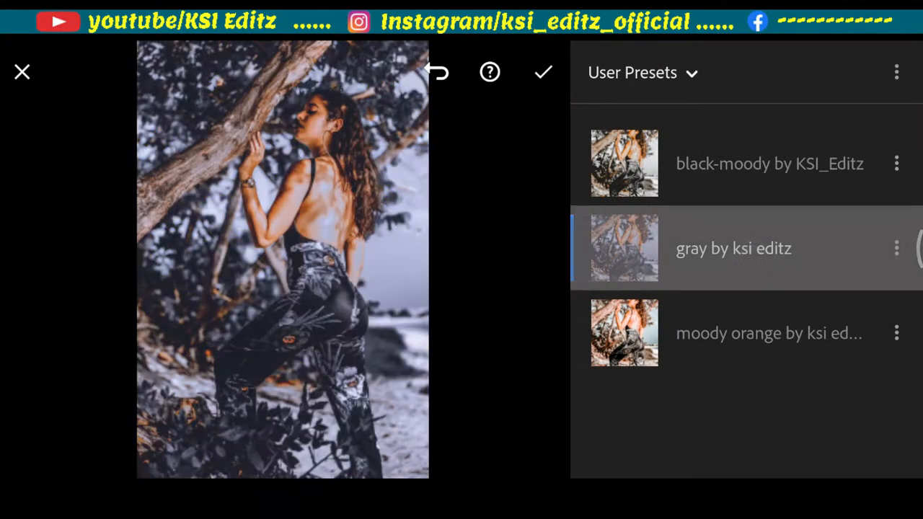
{"action": "left_click", "coordinate": [543, 72]}
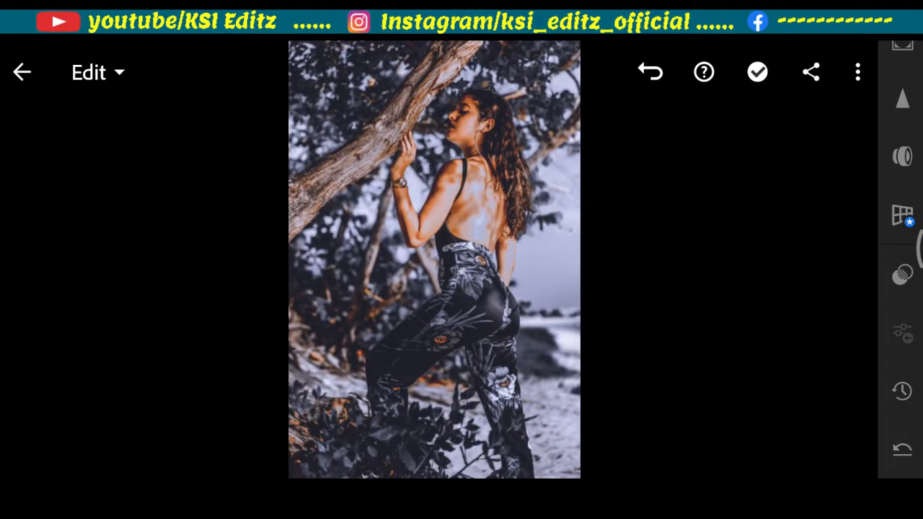
Step: Compare the graded portrait with its before version and examine the skin and background up close
{"action": "scroll", "coordinate": [434, 261], "scroll_direction": "up", "scroll_amount": 3}
{"action": "left_click", "coordinate": [573, 333]}
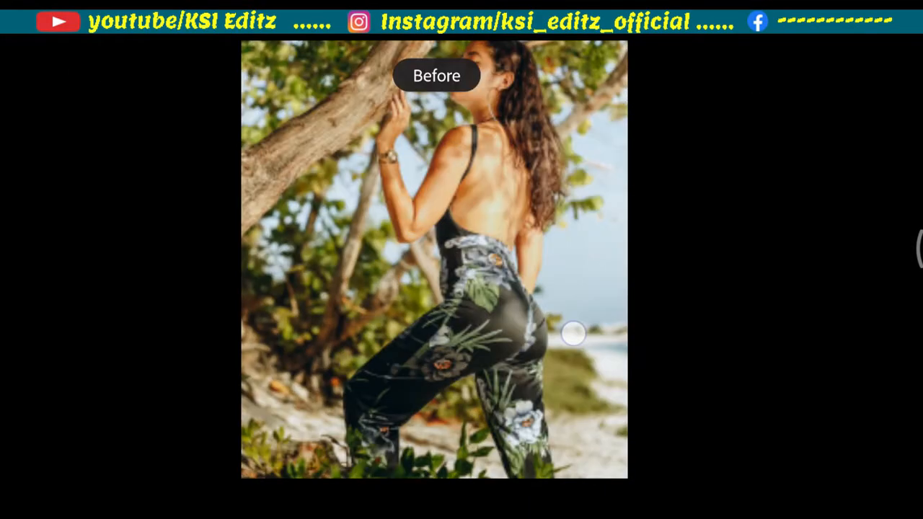
{"action": "left_click_drag", "start_coordinate": [409, 339], "coordinate": [428, 216]}
{"action": "left_click_drag", "start_coordinate": [516, 253], "coordinate": [521, 352]}
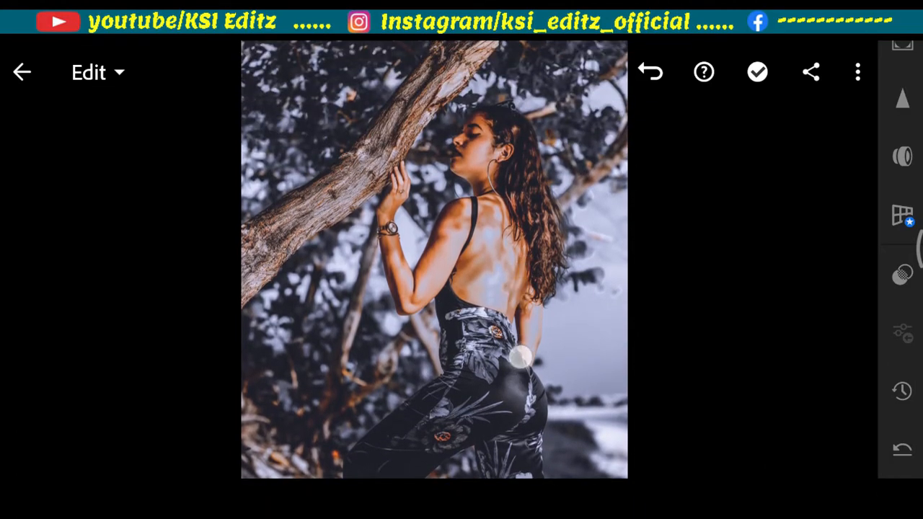
{"action": "scroll", "coordinate": [434, 260], "scroll_direction": "down", "scroll_amount": 3}
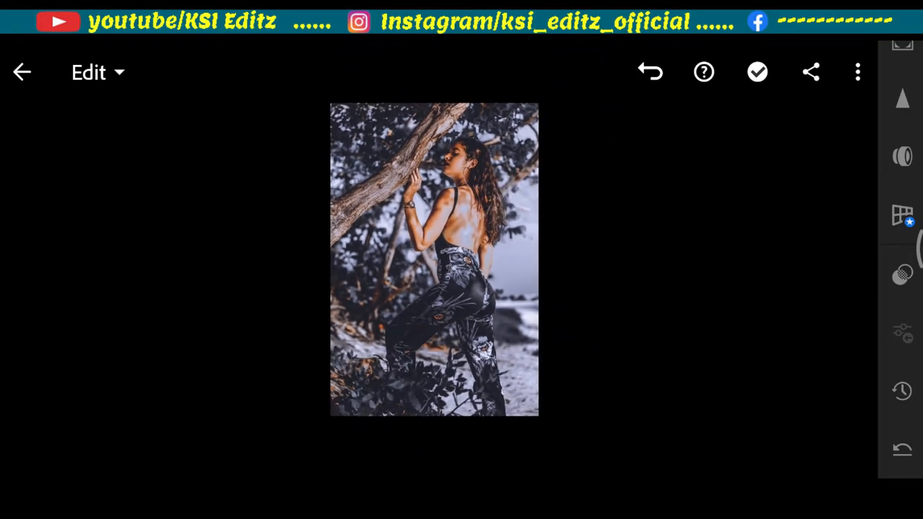